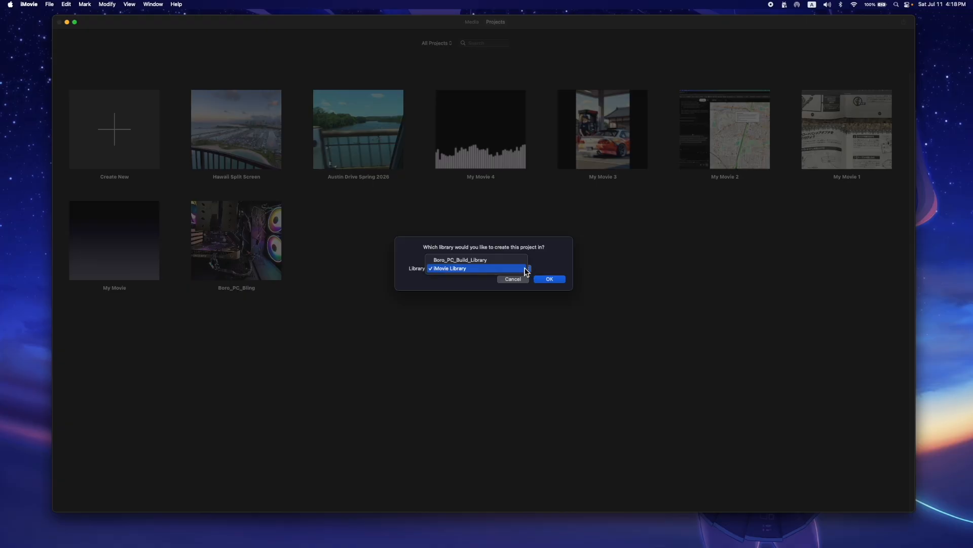
Step: Create the new project in iMovie Library and show that library's clips in the media browser
left_click(477, 272)
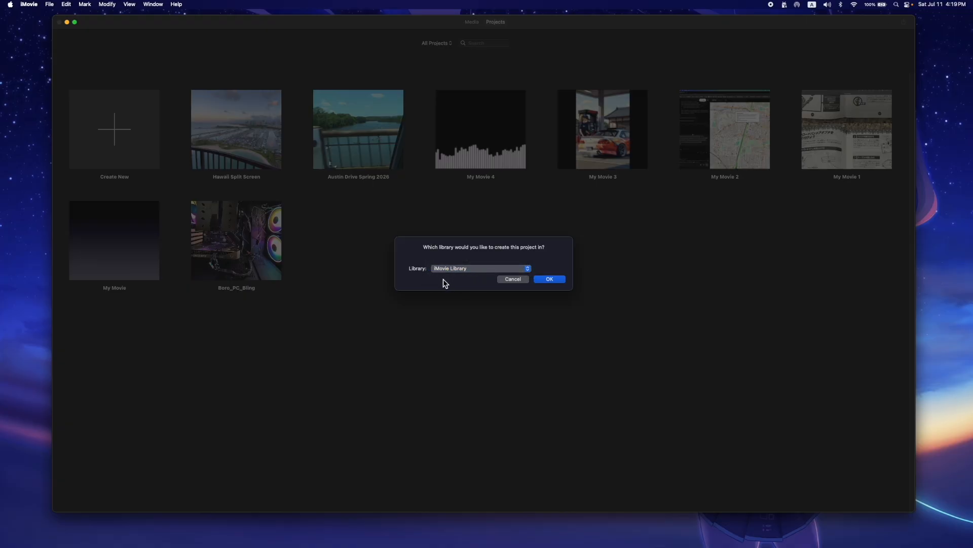
left_click(558, 280)
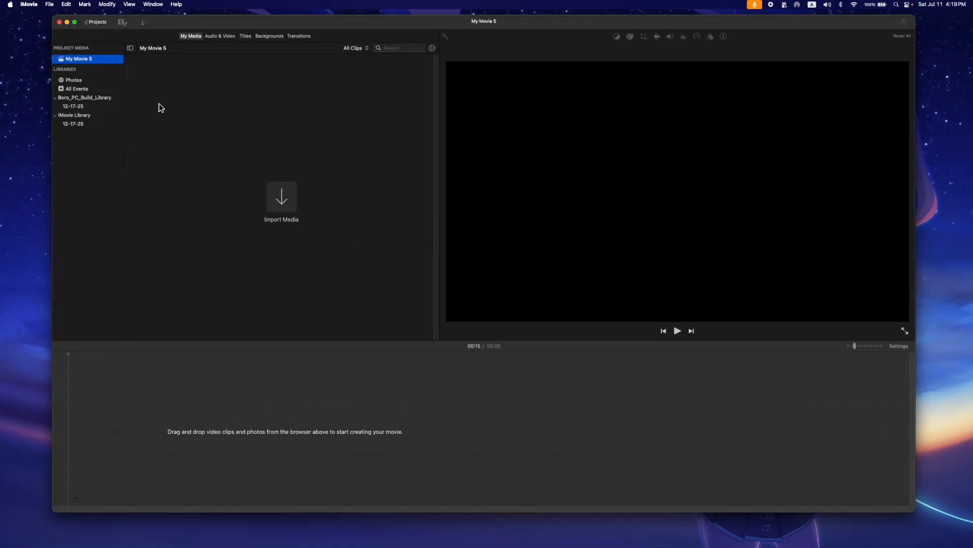
left_click(84, 116)
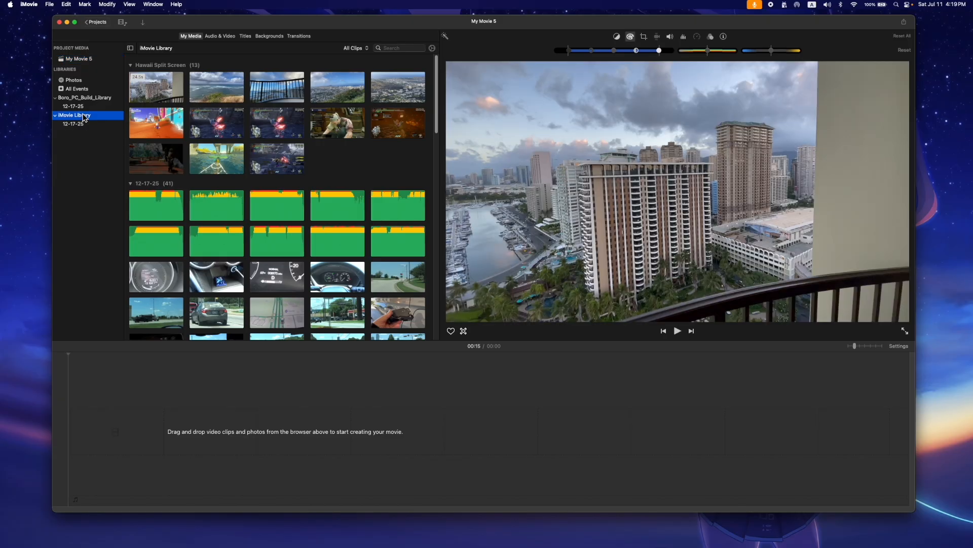
Step: Add the first Hawaii Split Screen clip, with the hotel towers and harbour, to the empty timeline as the main clip
left_click(294, 165)
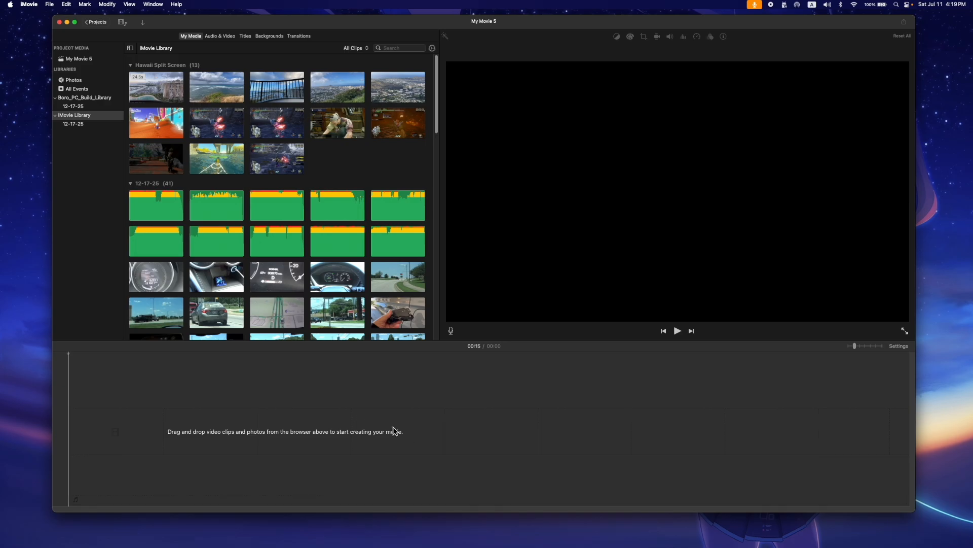
left_click_drag(152, 86, 58, 446)
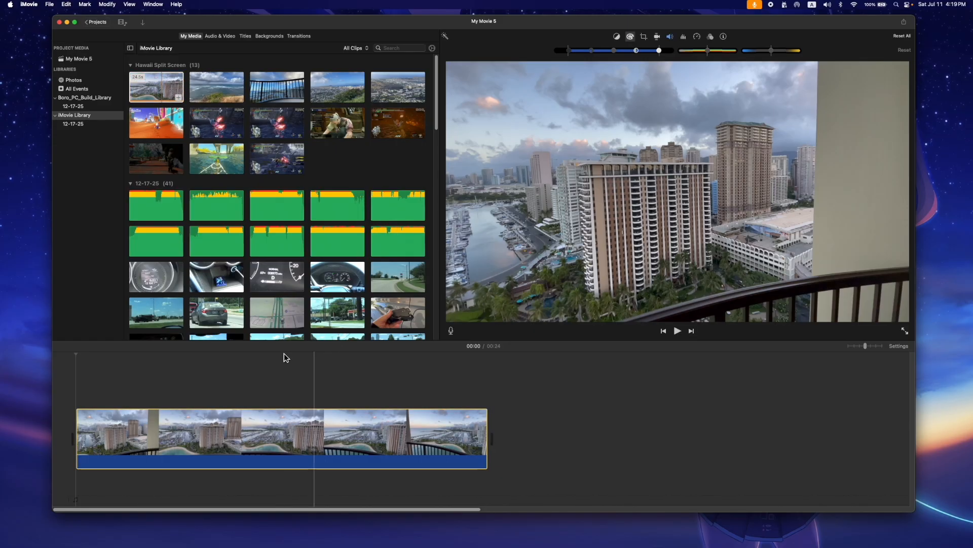
left_click(248, 447)
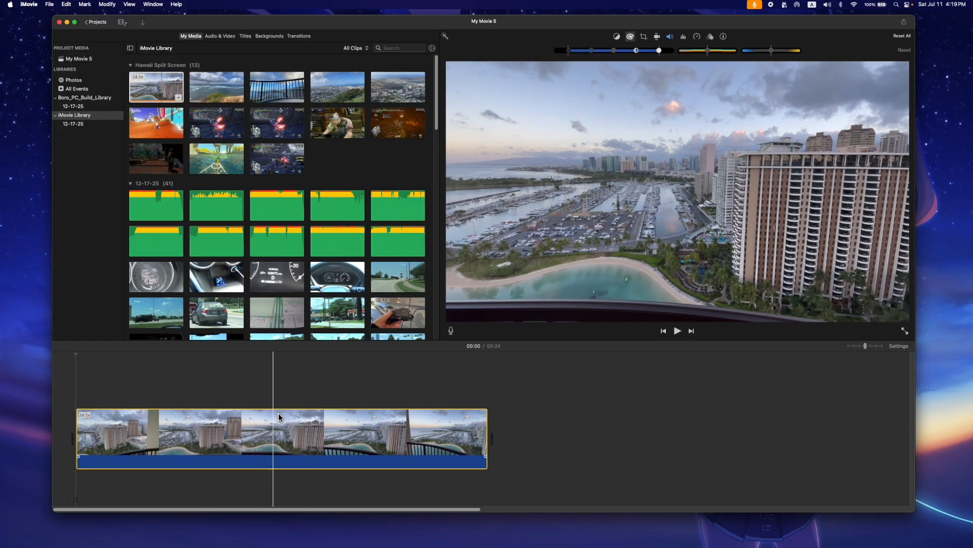
Step: Overlay the fourth and fifth Hawaii Split Screen clips one after the other above the beginning of the main clip
left_click(343, 95)
left_click_drag(342, 96, 85, 384)
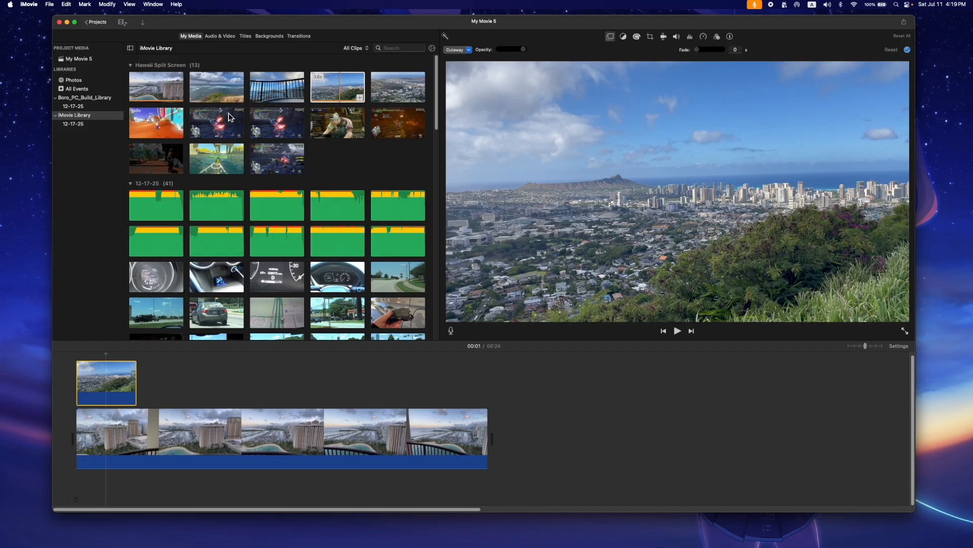
left_click(399, 95)
left_click_drag(399, 96, 138, 387)
Step: Delete the first, shorter overlay clip and move the remaining city-view overlay to the start of the main clip
left_click(114, 383)
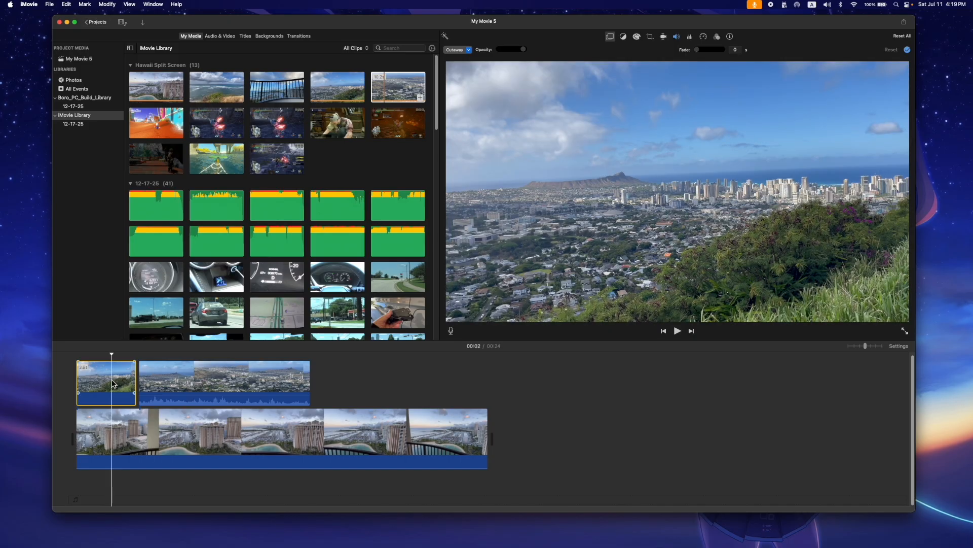
key("Delete")
left_click_drag(230, 390, 183, 404)
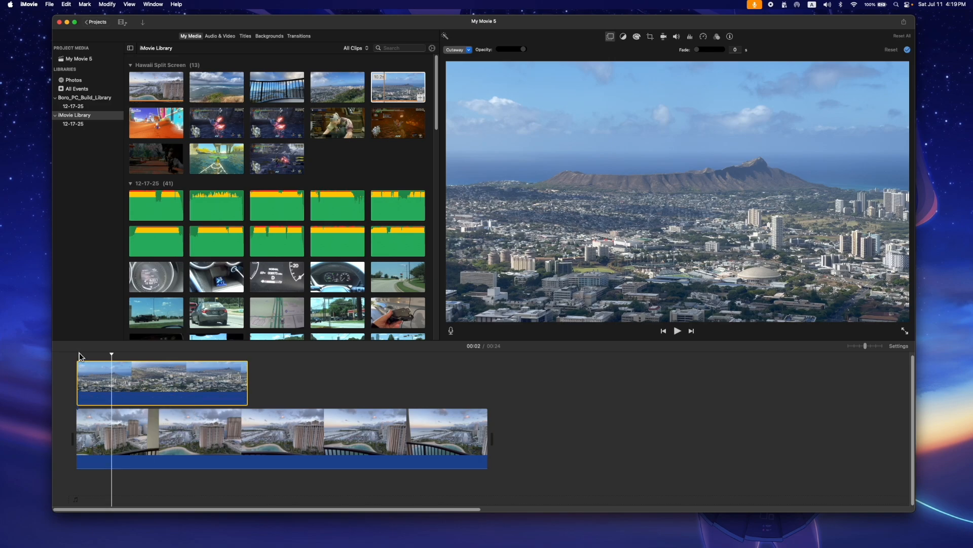
left_click(135, 381)
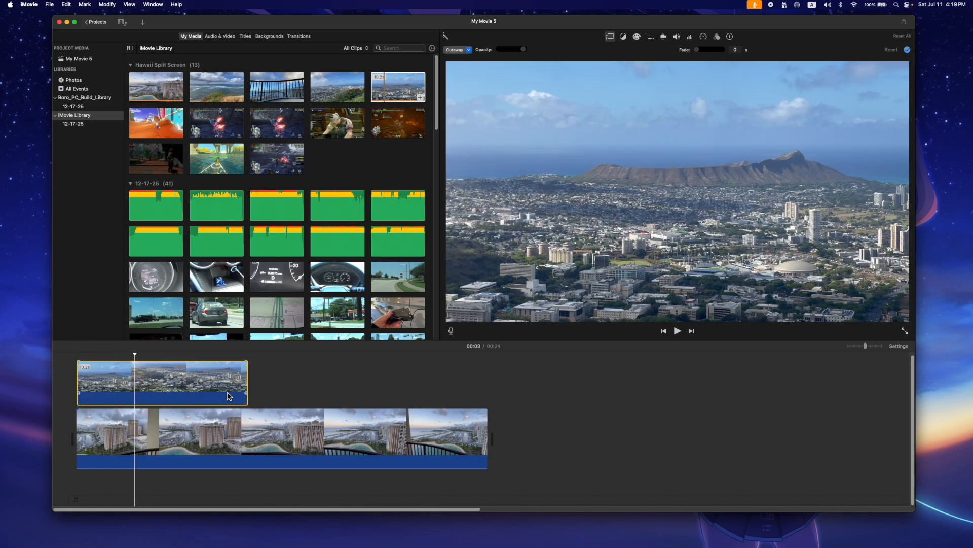
Step: Reposition the overlay clip along the timeline so that it begins slightly after the main clip's start
left_click_drag(122, 380, 359, 394)
left_click_drag(265, 386, 207, 381)
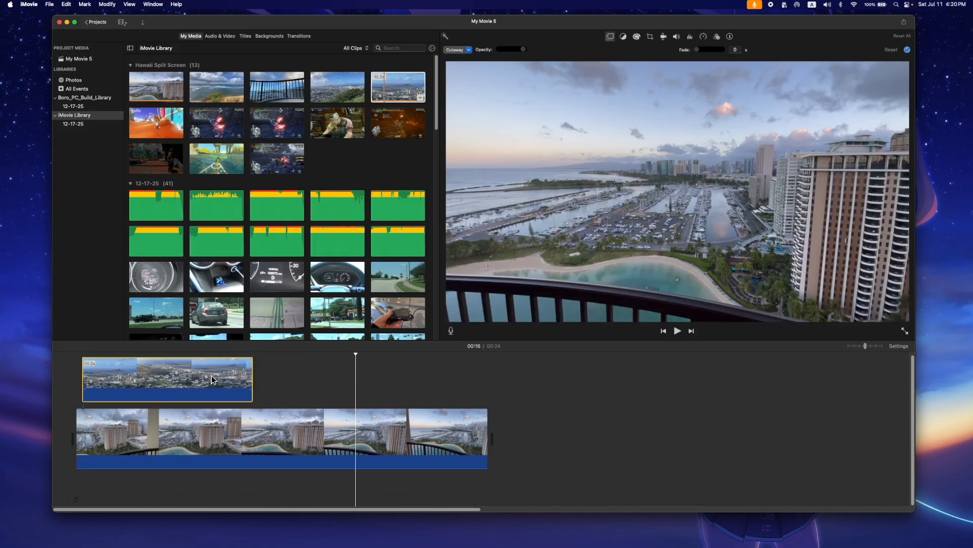
left_click(181, 378)
left_click(265, 384)
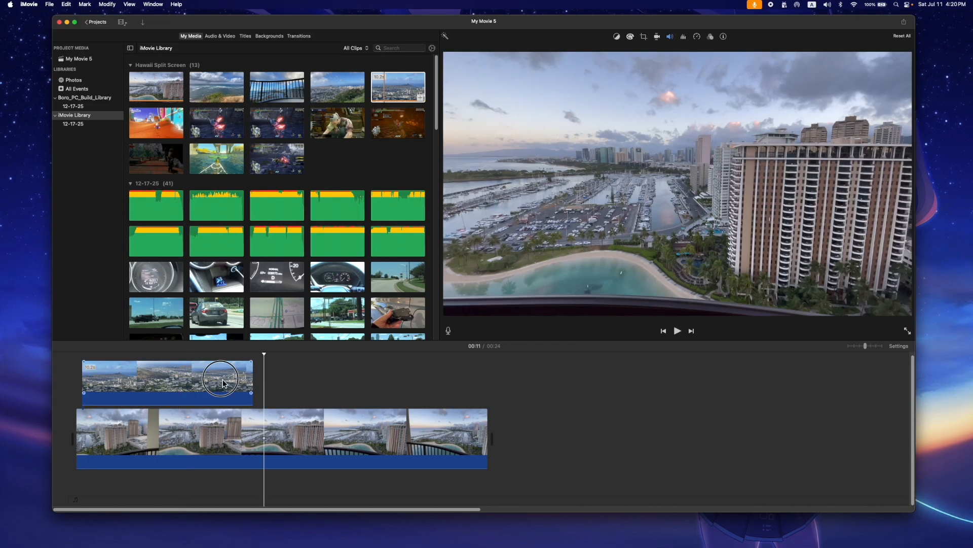
Step: Change the overlay clip's video overlay setting from Cutaway to Split Screen
left_click(220, 376)
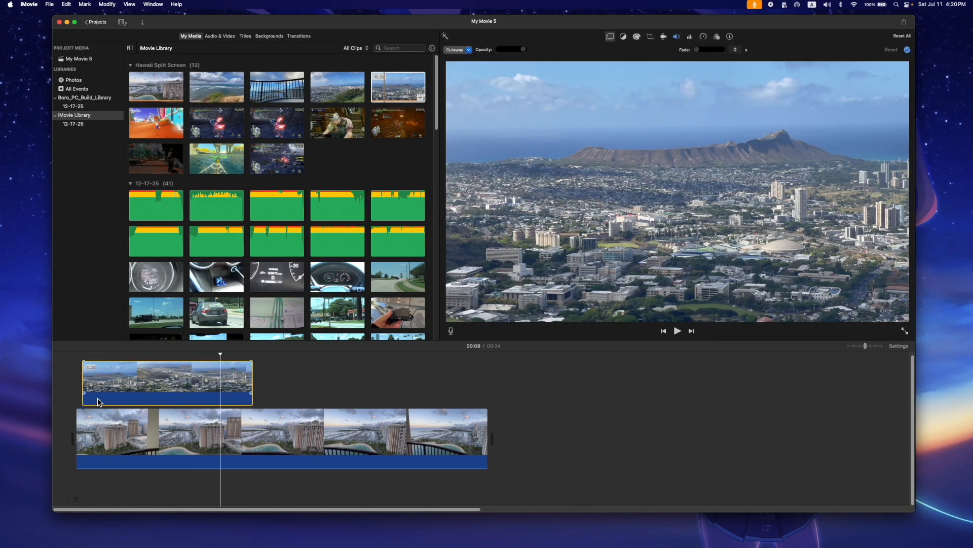
left_click(611, 39)
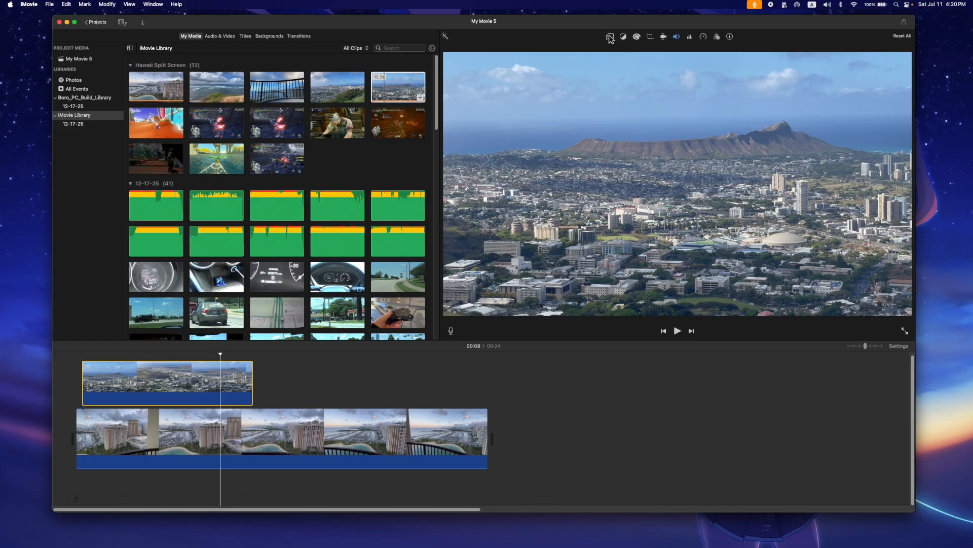
left_click(610, 38)
left_click(469, 50)
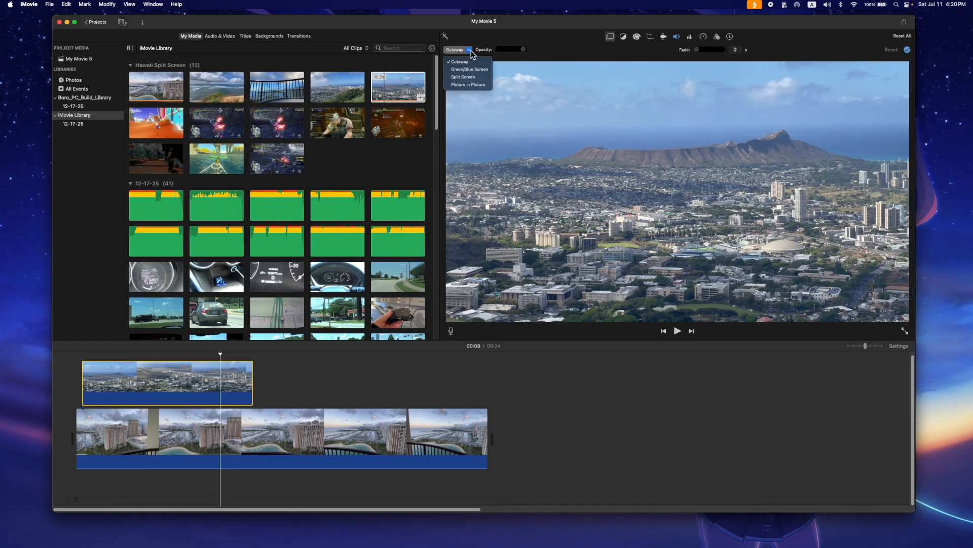
left_click(464, 77)
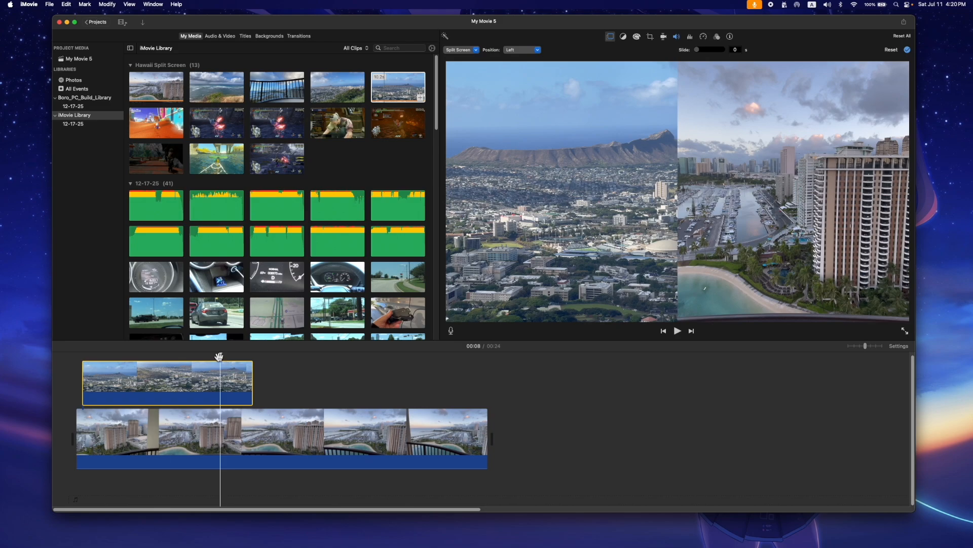
Step: Preview the split screen around 00:05 and set the overlay clip's position to Top
left_click_drag(222, 357, 175, 375)
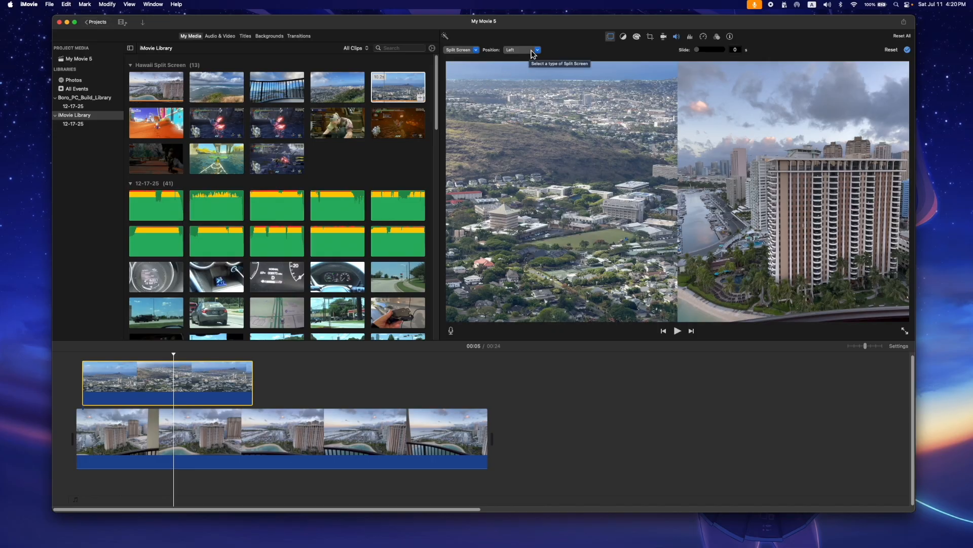
left_click(531, 49)
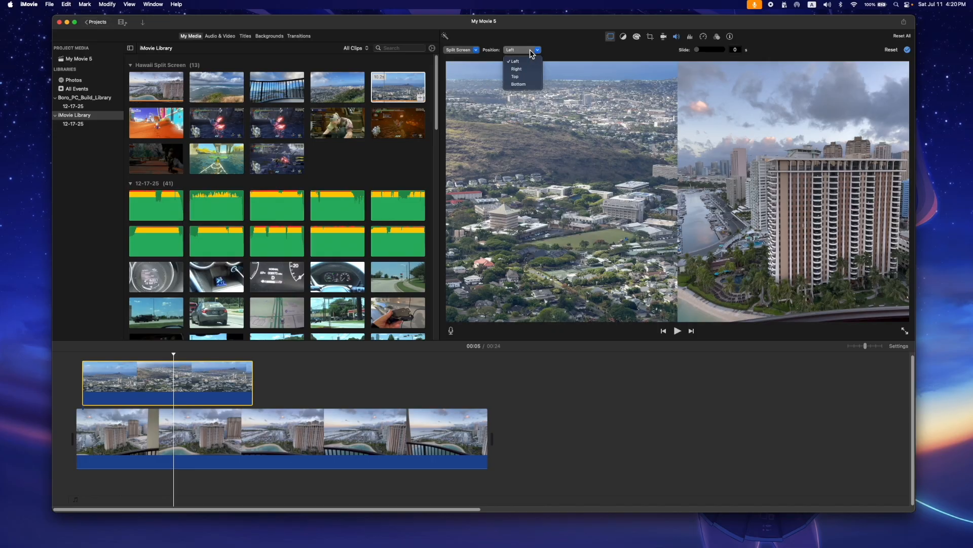
left_click(532, 77)
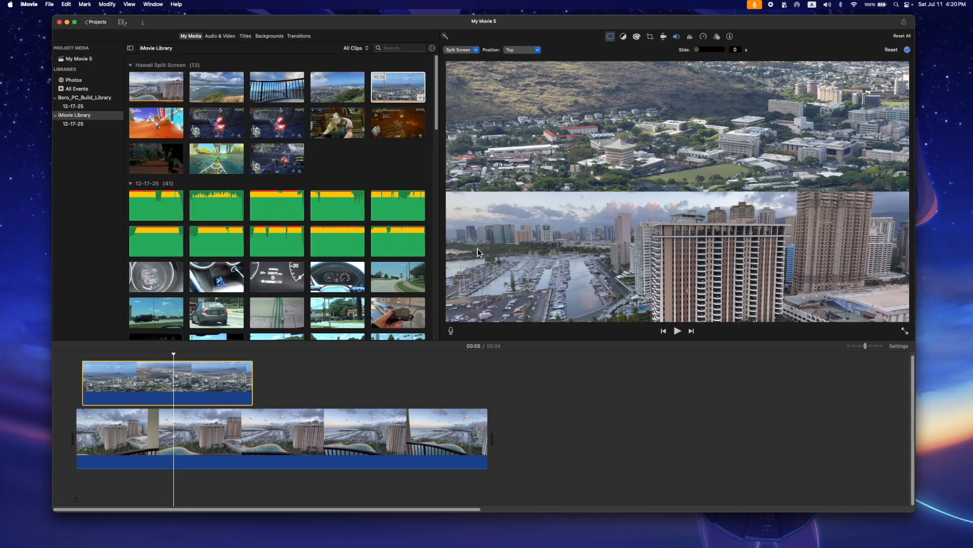
Step: Trim the end of the overlay clip back to the playhead at about 00:04 and preview the shortened section
left_click(167, 356)
left_click_drag(167, 356, 154, 383)
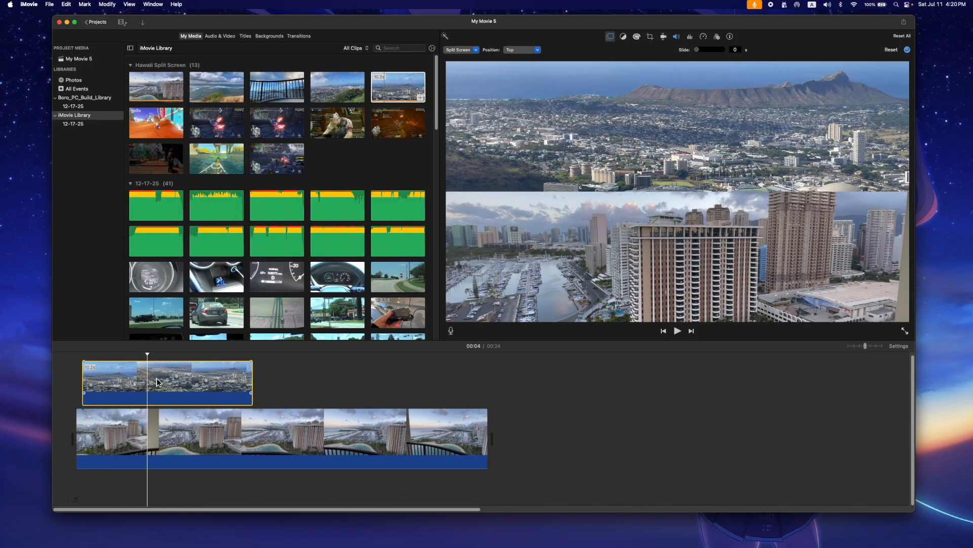
left_click(150, 357)
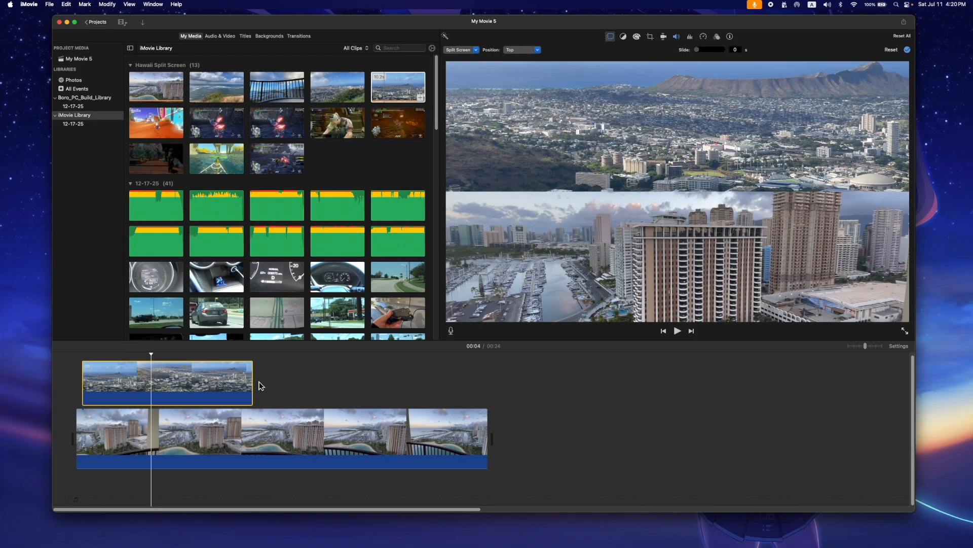
left_click_drag(252, 388, 151, 387)
left_click_drag(148, 354, 114, 356)
Step: Move the overlay clip to later in the timeline and trim about seven seconds off the start of the main clip
left_click(158, 432)
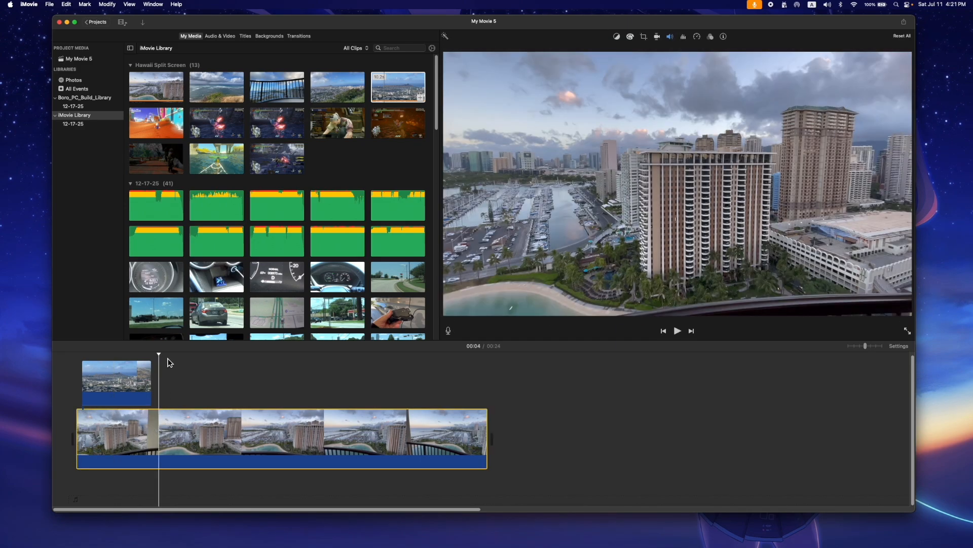
left_click_drag(161, 356, 181, 377)
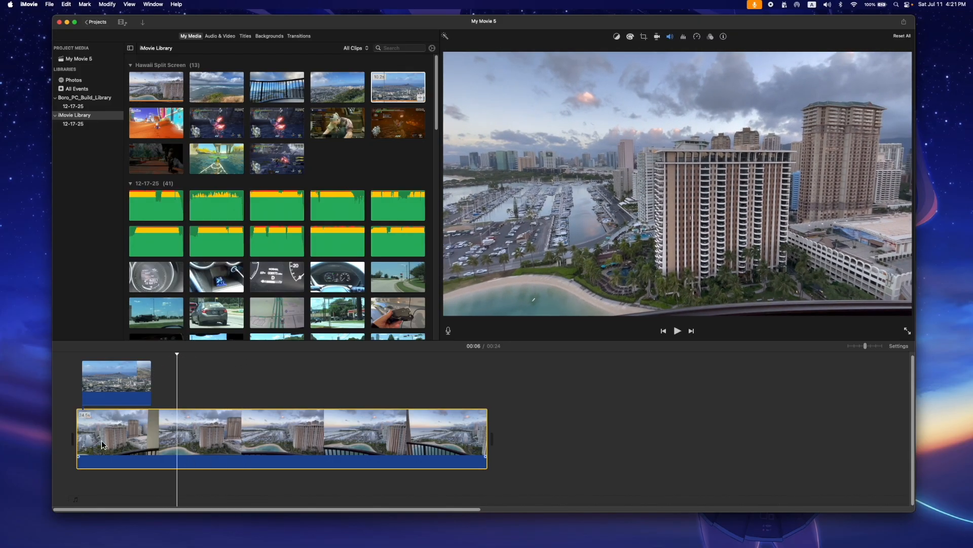
left_click(182, 440)
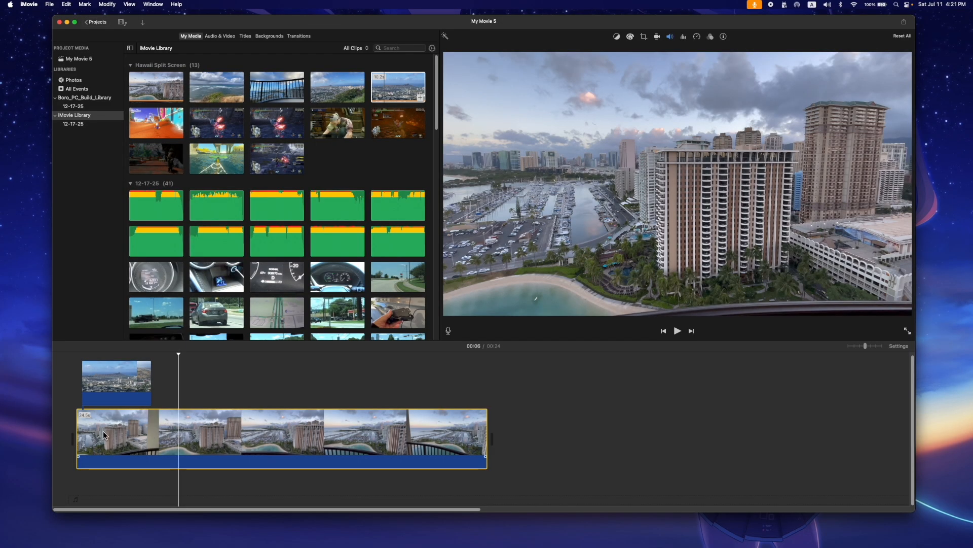
left_click_drag(97, 378, 278, 378)
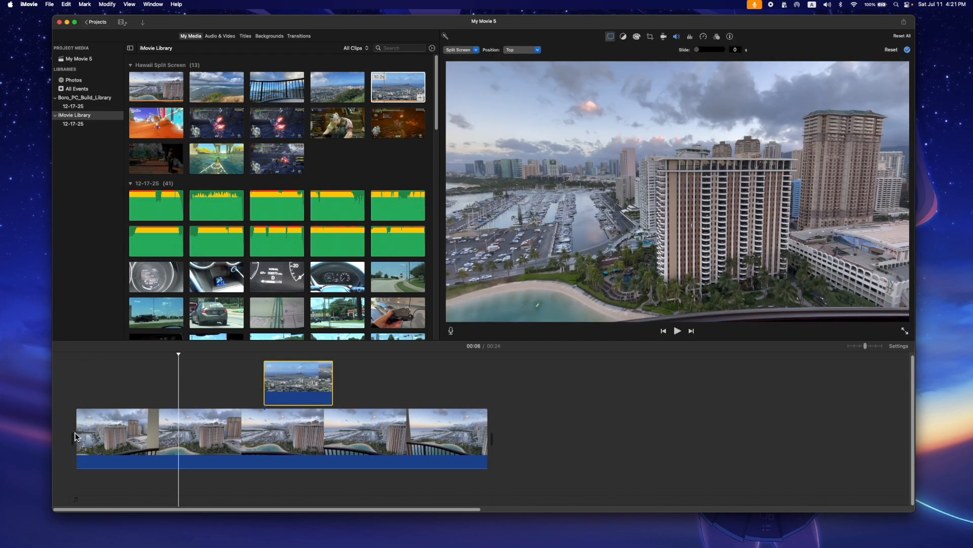
left_click_drag(79, 433, 198, 432)
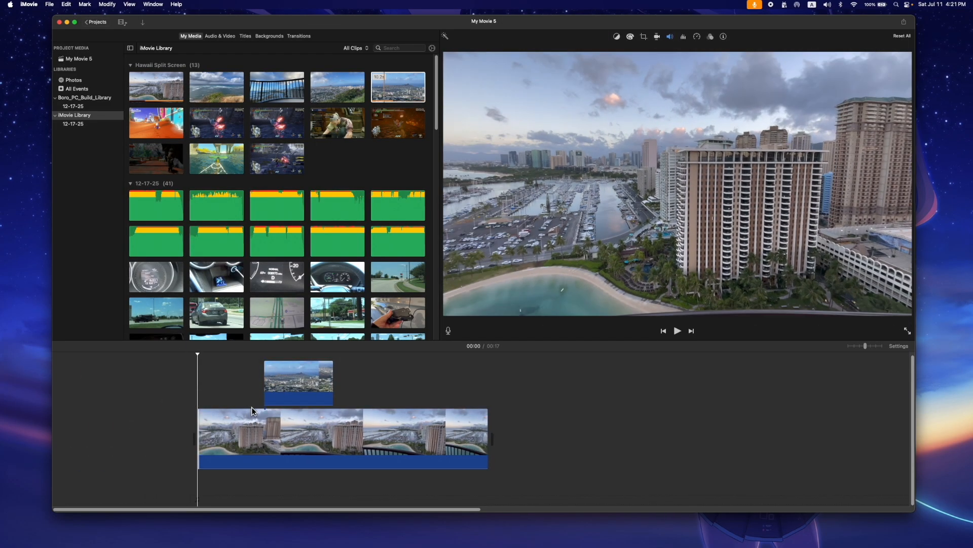
left_click_drag(300, 425, 113, 420)
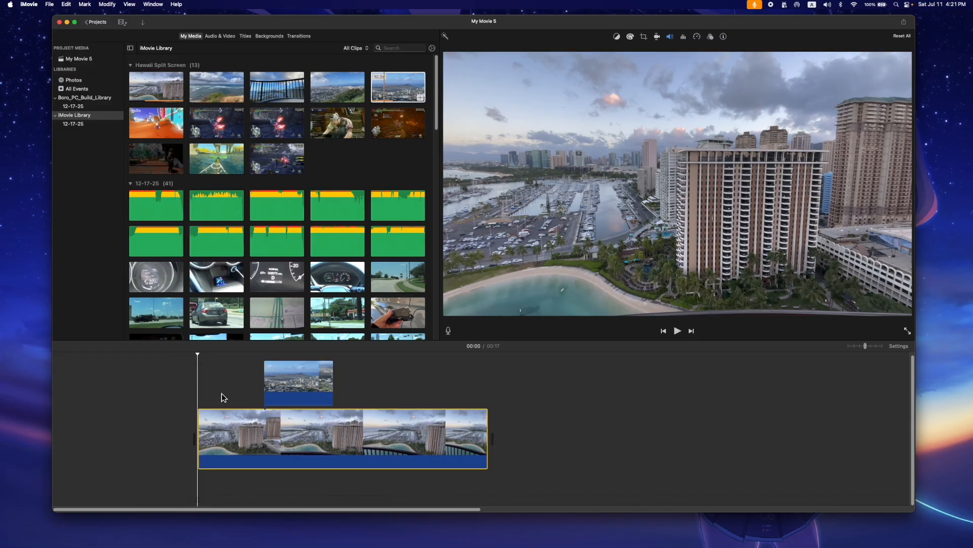
Step: Move the overlay clip back to align with the start of the trimmed main clip and preview the split-screen section
left_click(283, 384)
left_click_drag(282, 384, 216, 384)
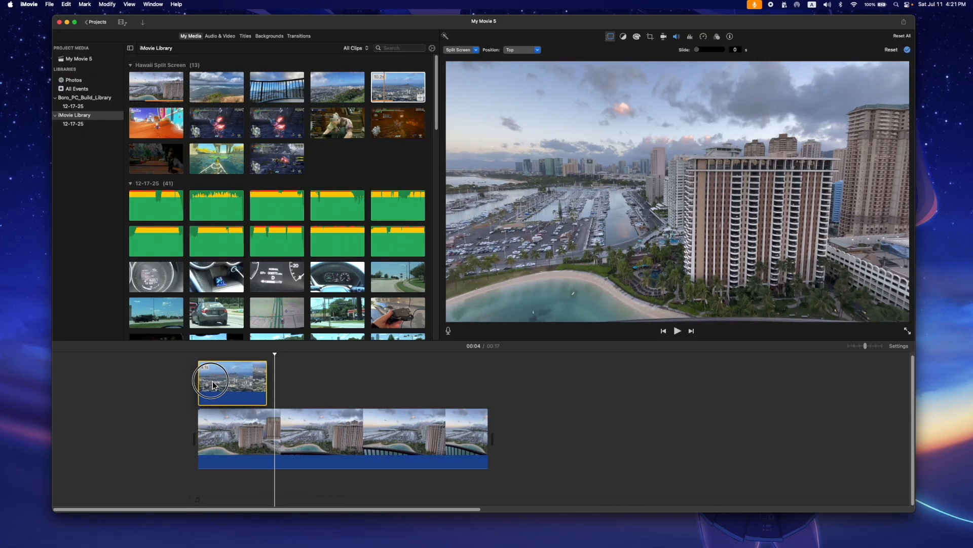
left_click(656, 330)
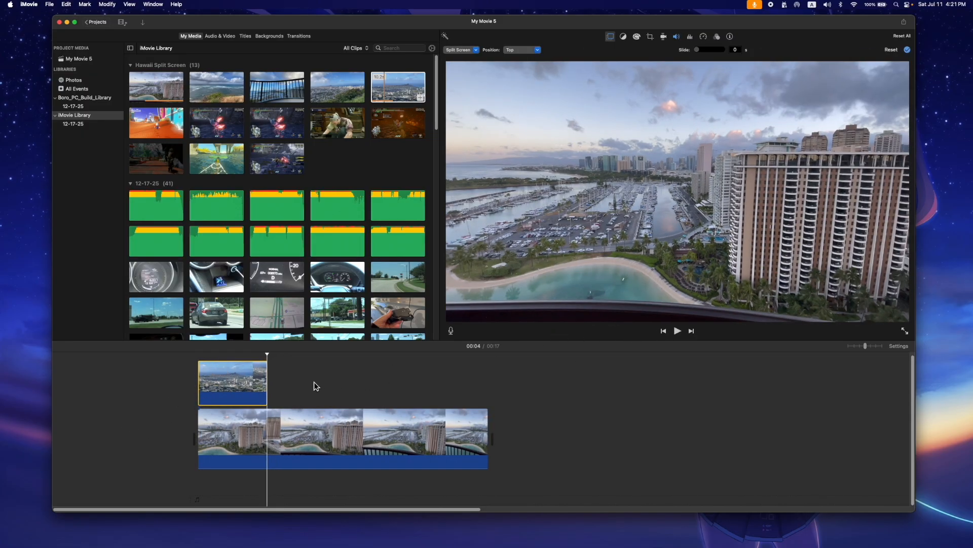
left_click_drag(272, 357, 225, 364)
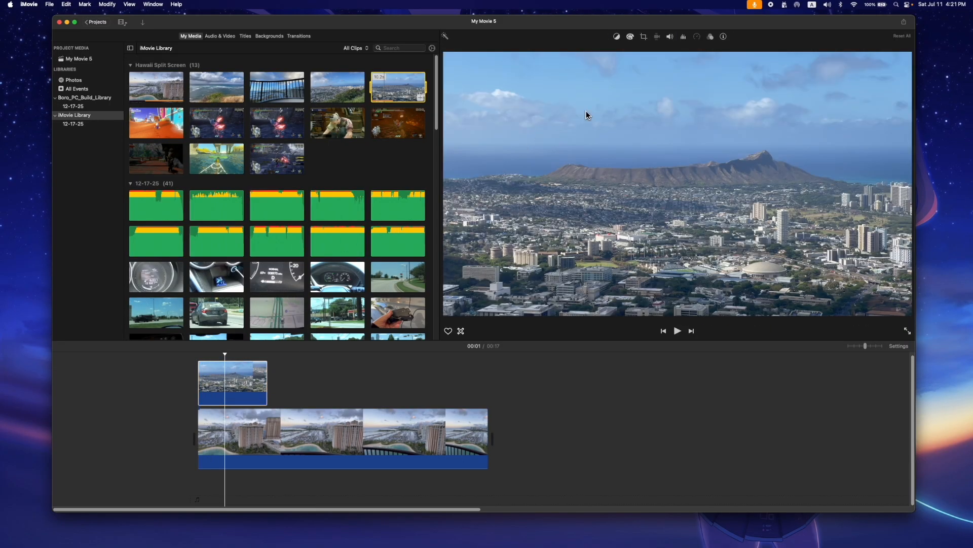
Step: Set the overlay clip's split-screen slide duration to 2 seconds and play back the slide animation
left_click(200, 365)
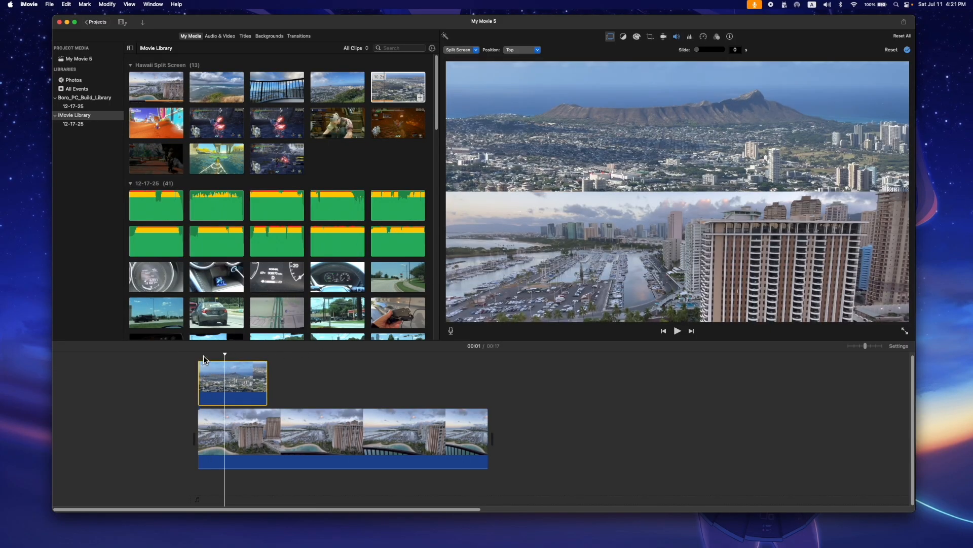
left_click(700, 50)
left_click_drag(698, 50, 728, 51)
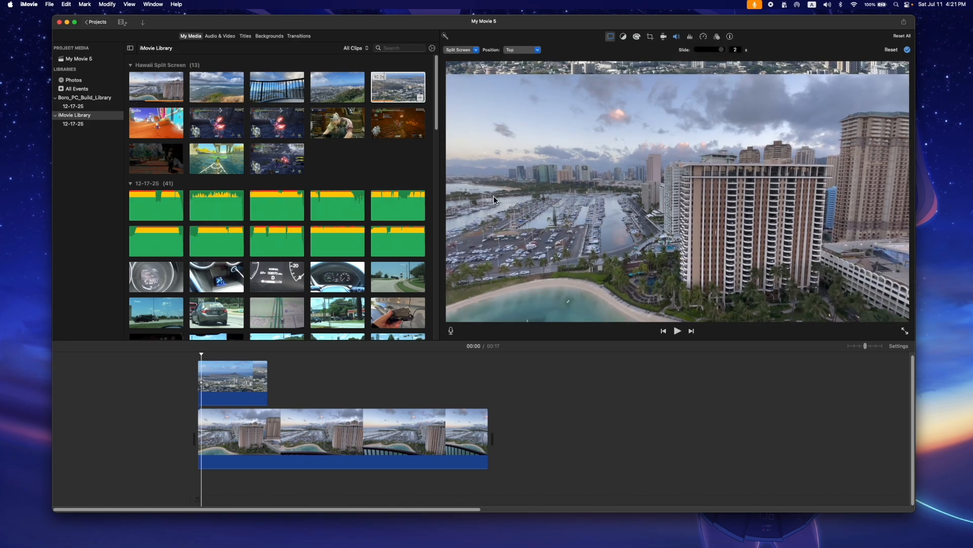
key("space")
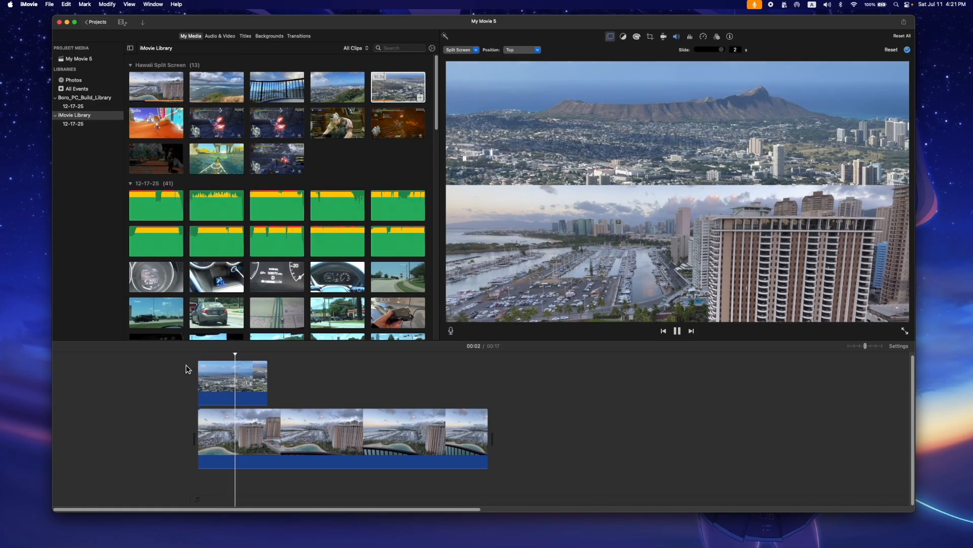
key("space")
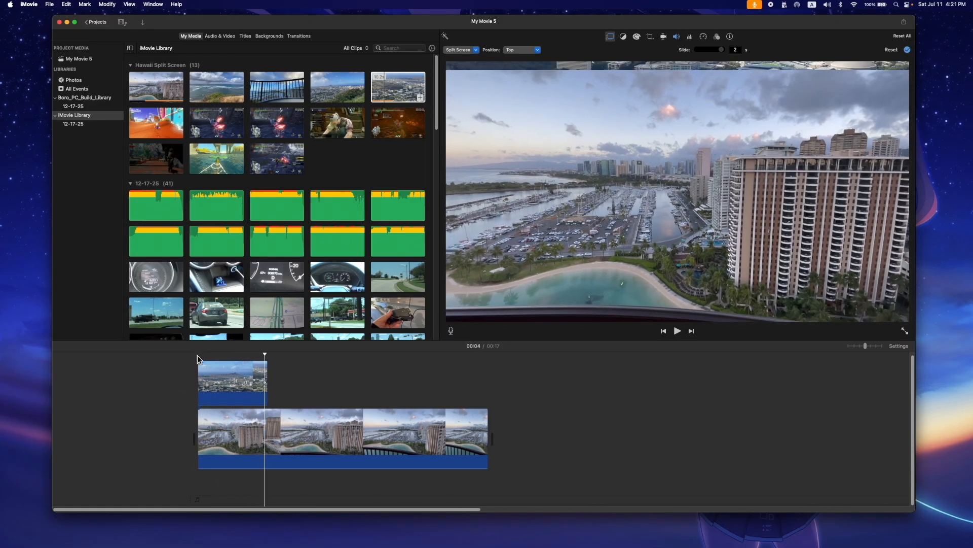
Step: Set the overlay clip's split-screen slide duration to 0.81 seconds
left_click_drag(713, 49, 702, 58)
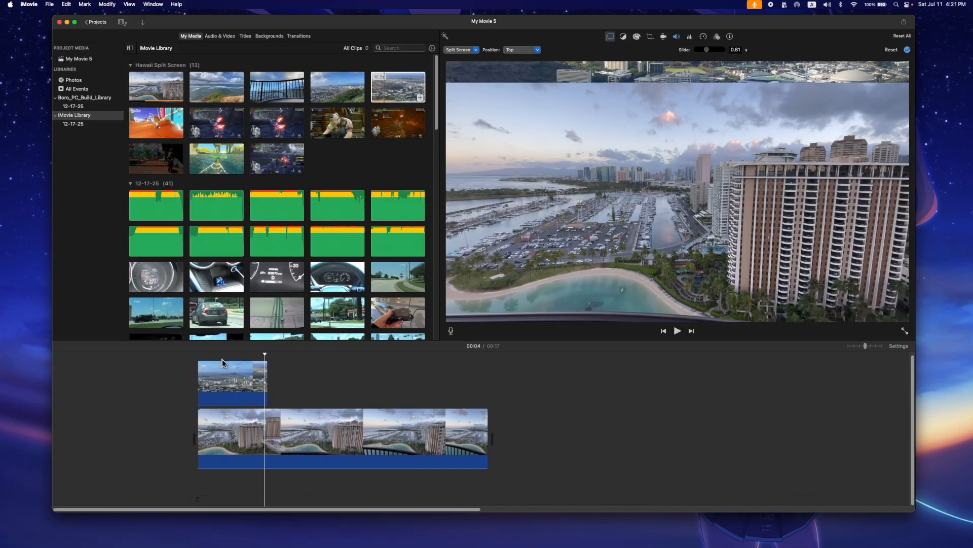
Step: Play back the project from the start to check the split-screen section's slide animation
left_click(183, 372)
key("space")
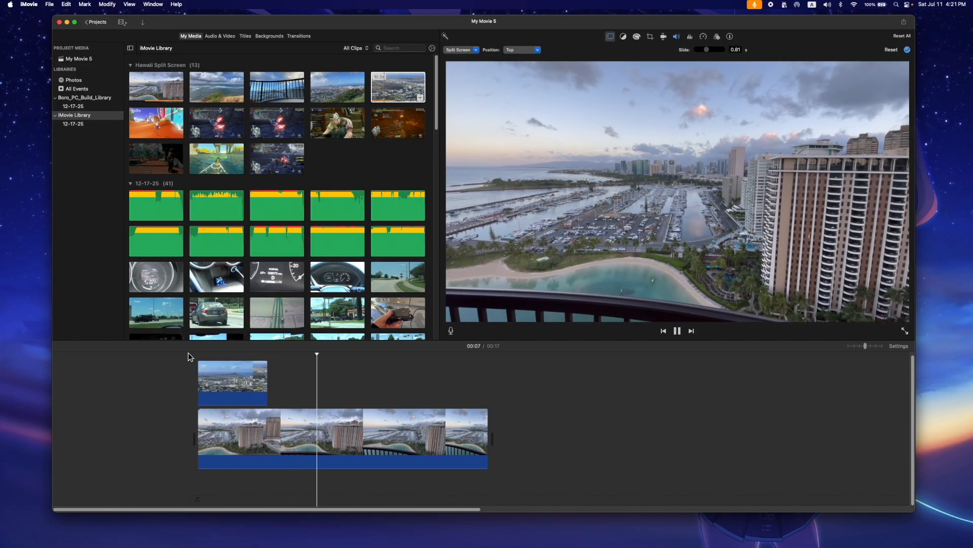
key("space")
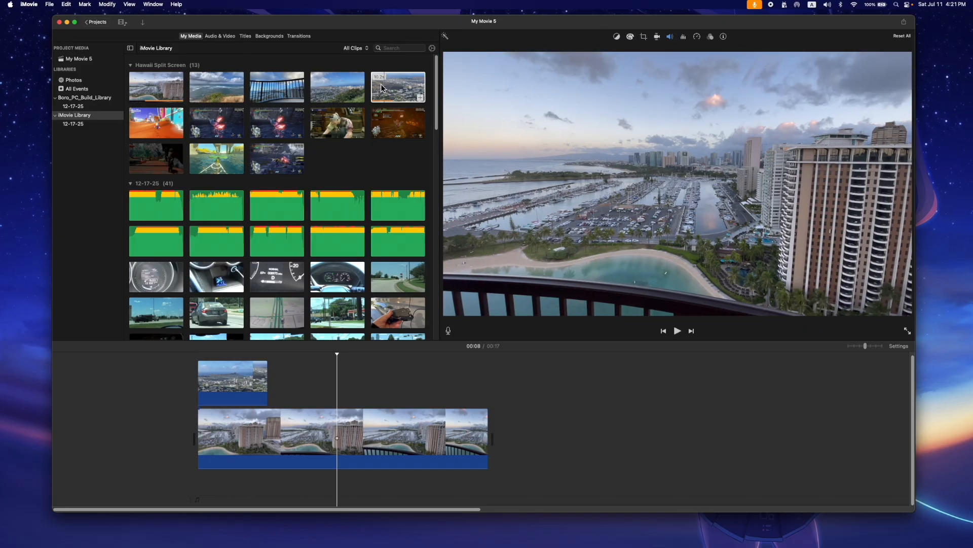
Step: Add the coastline clip above the main clip, just after the first overlay clip, and show its video overlay settings
left_click_drag(216, 87, 301, 393)
left_click(324, 393)
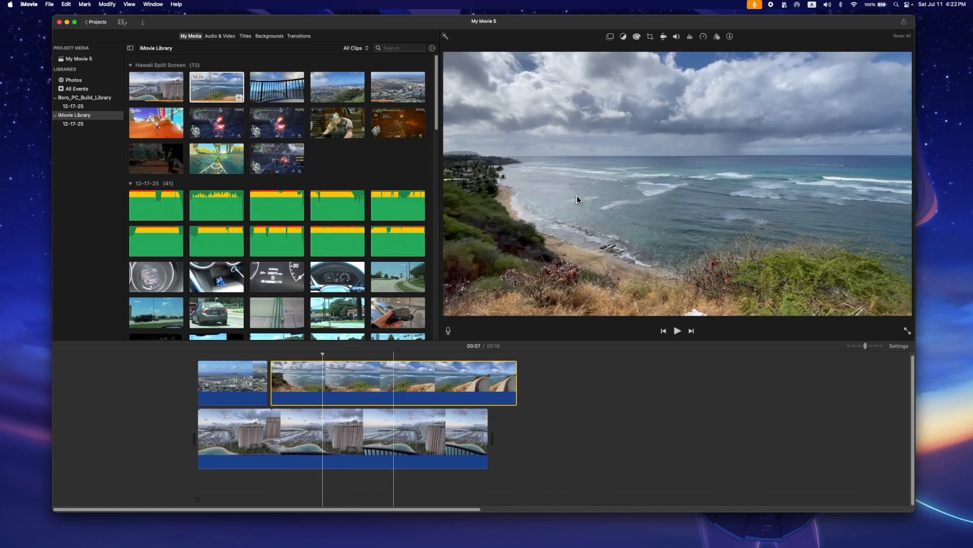
left_click(610, 37)
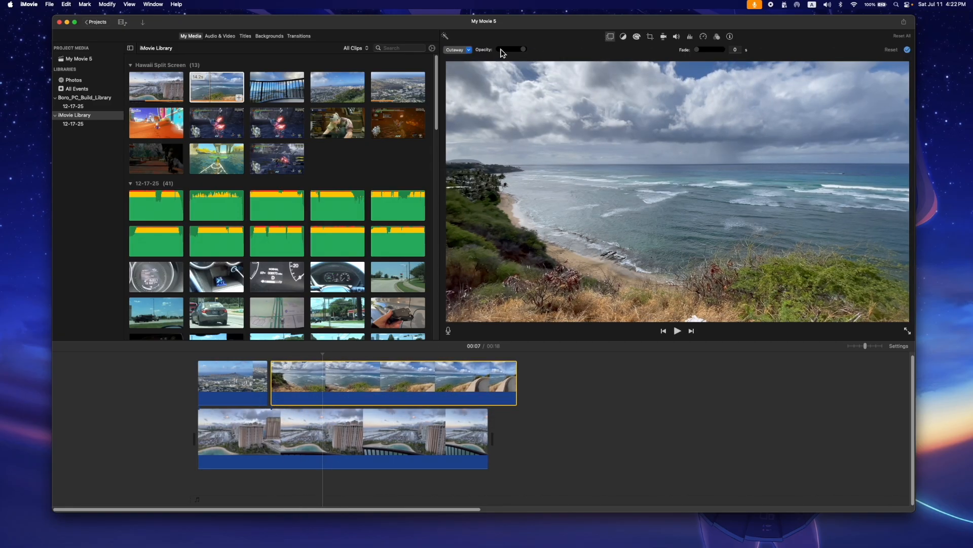
Step: Set the coastline clip's overlay to Picture in Picture and view it at about 10 seconds in the timeline
left_click(470, 49)
left_click(465, 85)
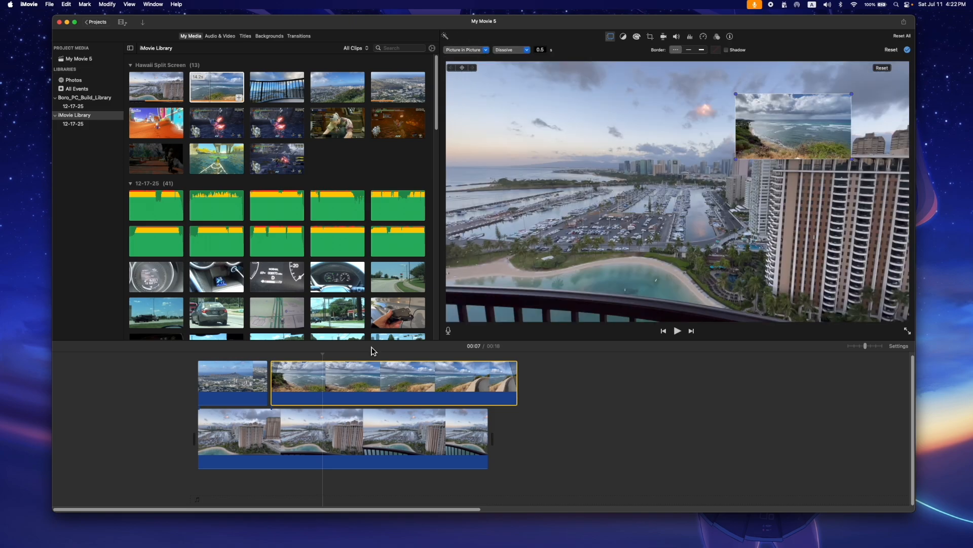
left_click(372, 349)
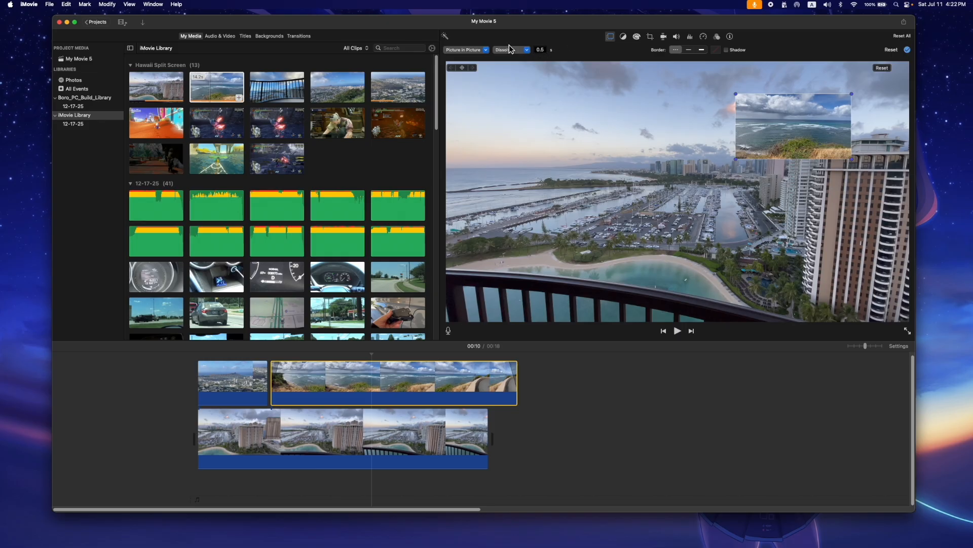
Step: Change the coastline clip's overlay to Split Screen with its position set to Top
left_click(486, 51)
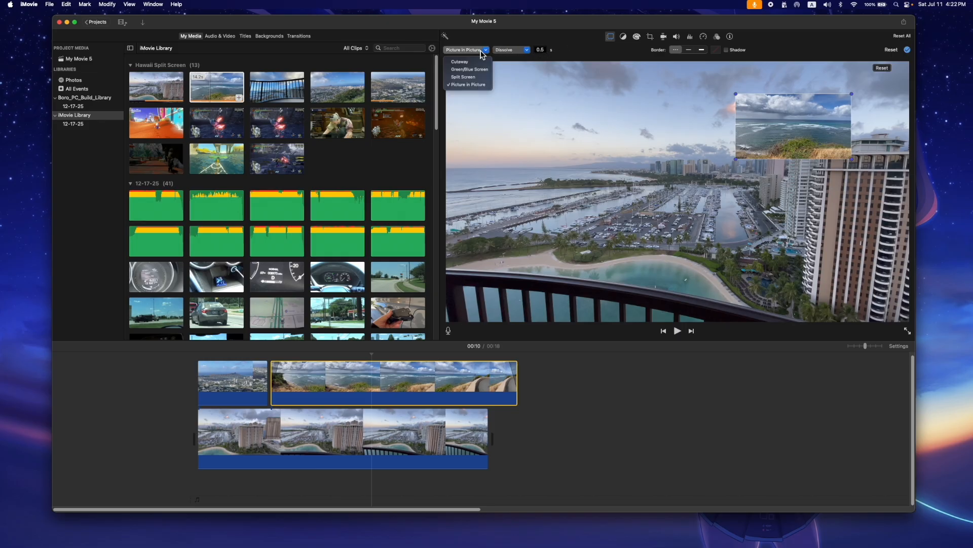
left_click(475, 77)
left_click(537, 50)
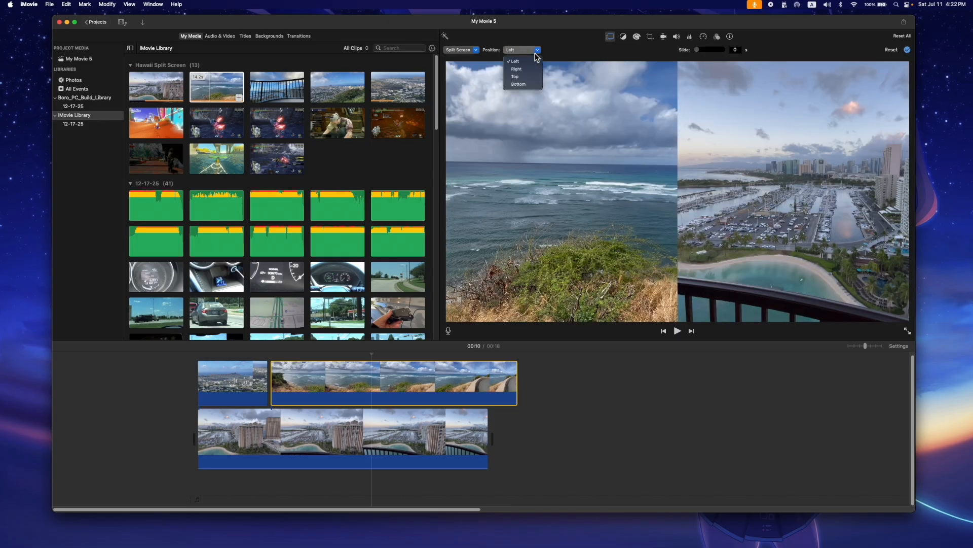
left_click(533, 83)
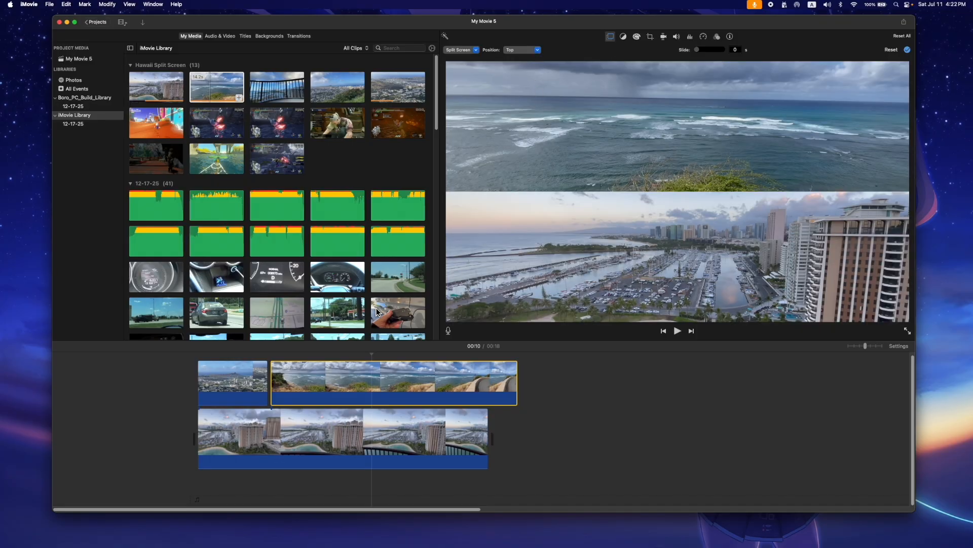
Step: Play back the transition from the first overlay clip into the coastline clip's split-screen section
left_click(280, 359)
left_click(258, 357)
key("space")
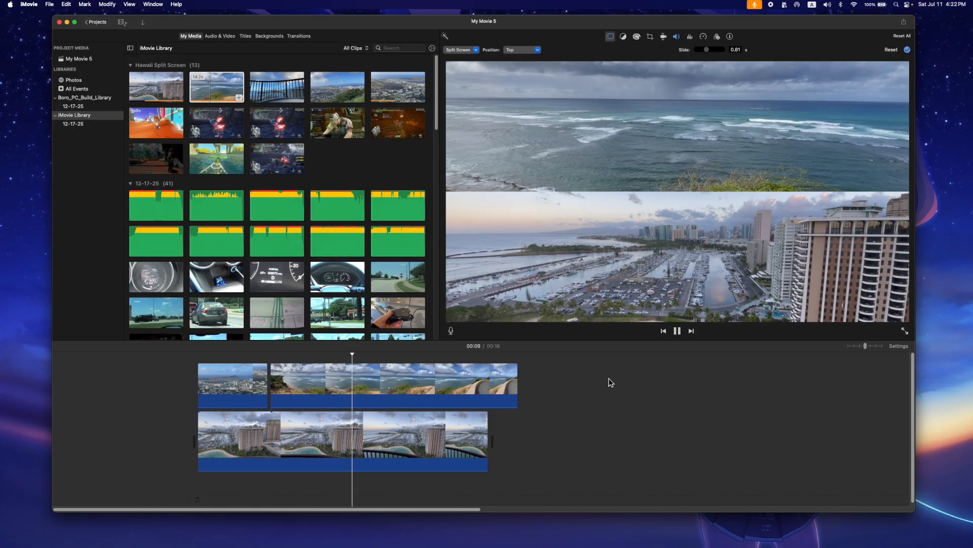
key("space")
Step: Set the coastline clip's split-screen position to Left and scrub back to about 9 seconds to view it
left_click(437, 367)
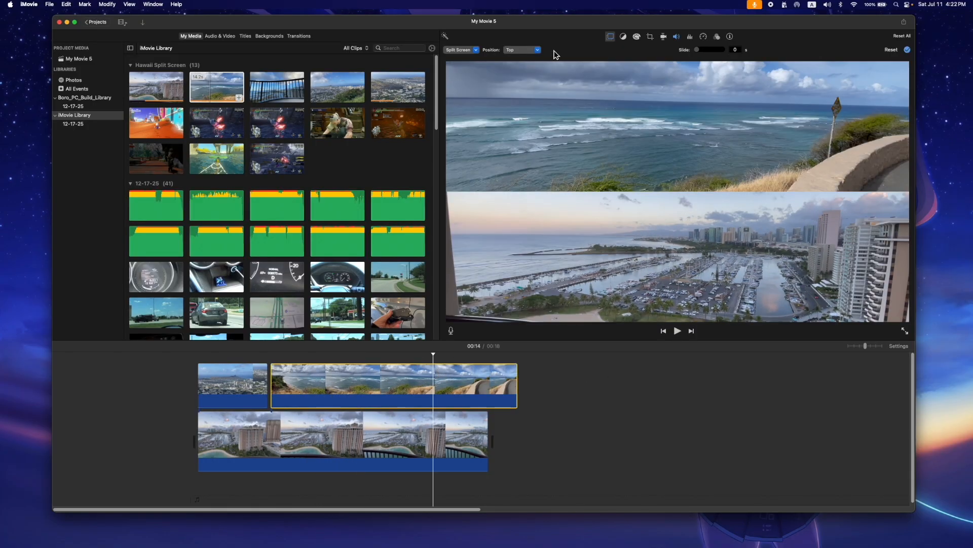
left_click(529, 61)
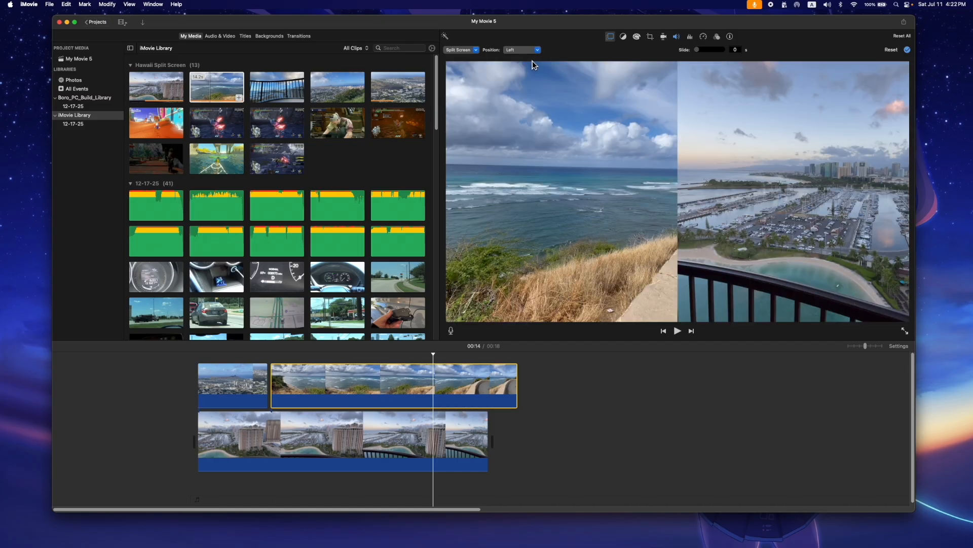
left_click_drag(436, 357, 357, 377)
Step: Set the coastline clip's split-screen position to Right and scrub to about 8 seconds to view it
left_click(528, 50)
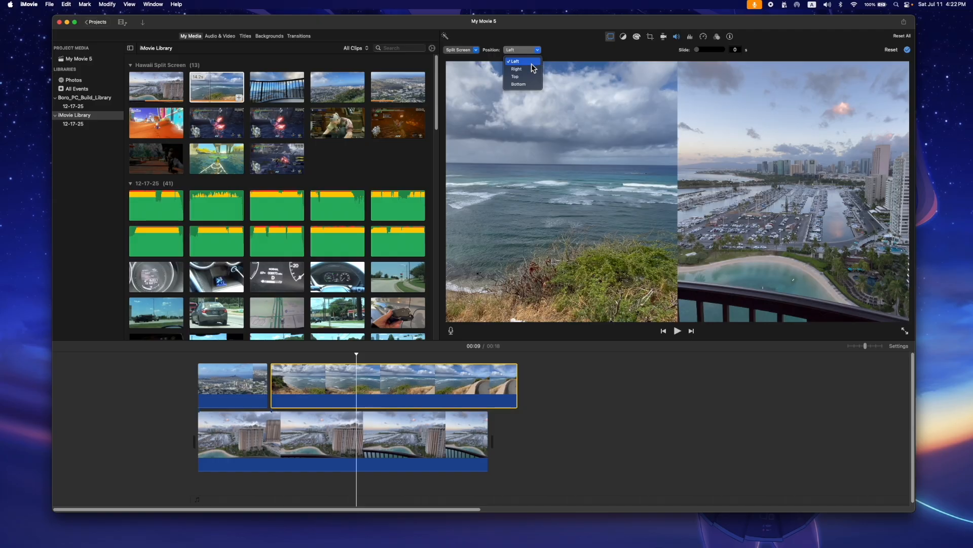
left_click(533, 70)
left_click_drag(364, 358, 349, 385)
Step: Set the coastline clip's split-screen position to Top and scrub forward to about 10 seconds to check it
left_click(522, 50)
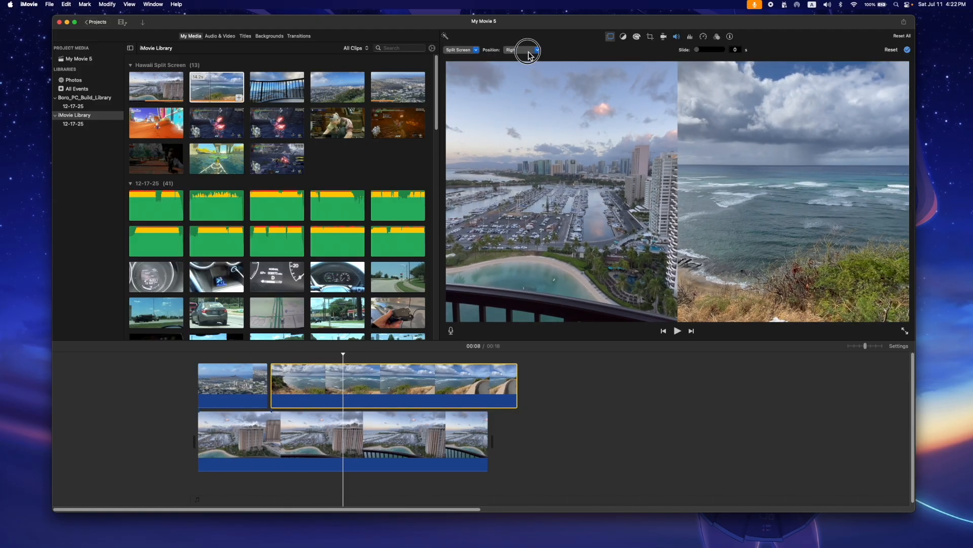
left_click(528, 77)
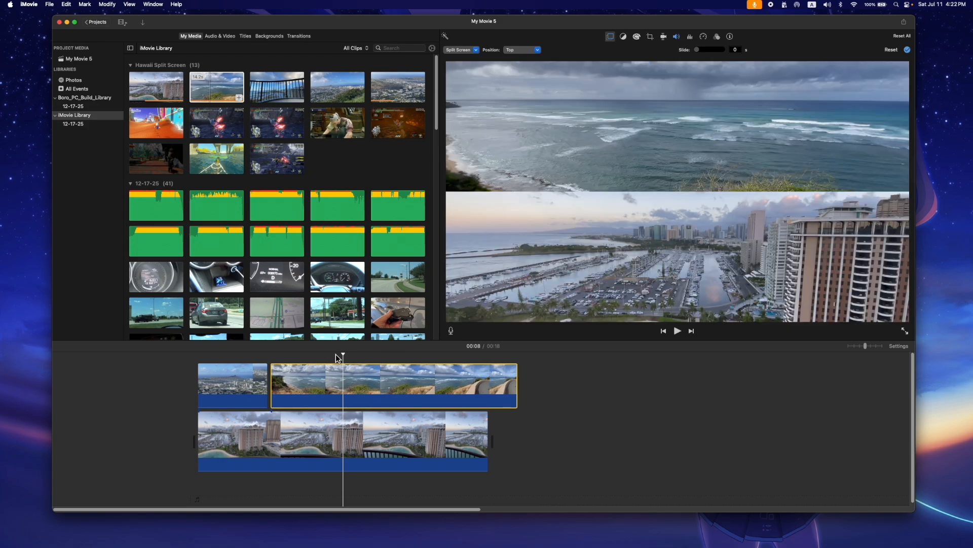
left_click_drag(345, 355, 373, 366)
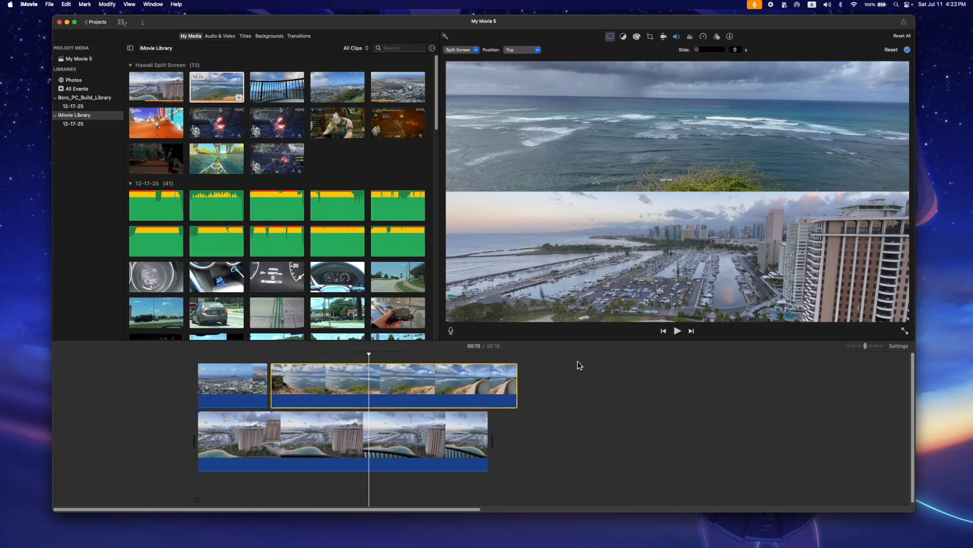